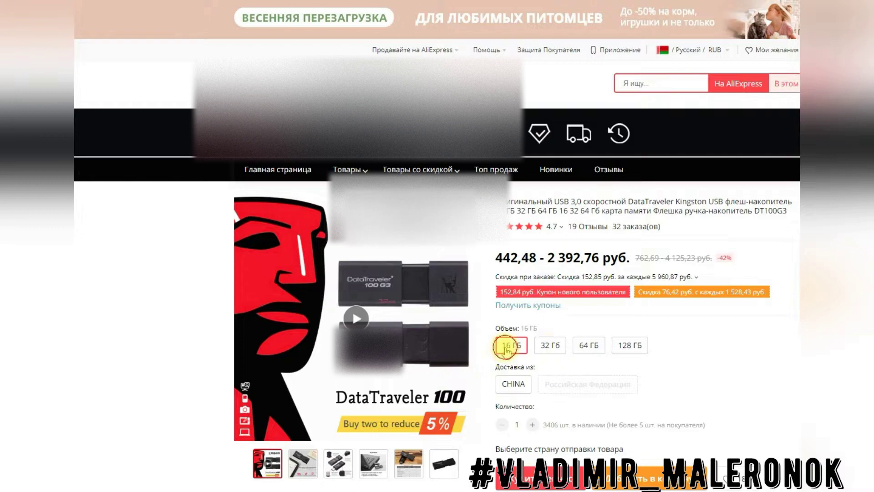
- Choose the 128 ГБ version of the Kingston DataTraveler flash drive shipped from CHINA and start buying it immediately
{"action": "left_click", "coordinate": [550, 345]}
{"action": "left_click", "coordinate": [588, 345]}
{"action": "left_click", "coordinate": [625, 347]}
{"action": "left_click", "coordinate": [513, 385]}
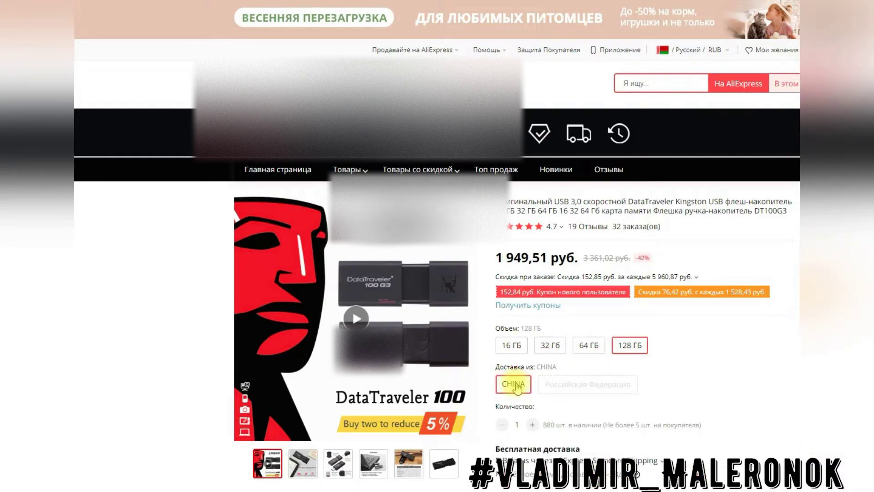
{"action": "scroll", "coordinate": [514, 387], "scroll_direction": "down", "scroll_amount": 3}
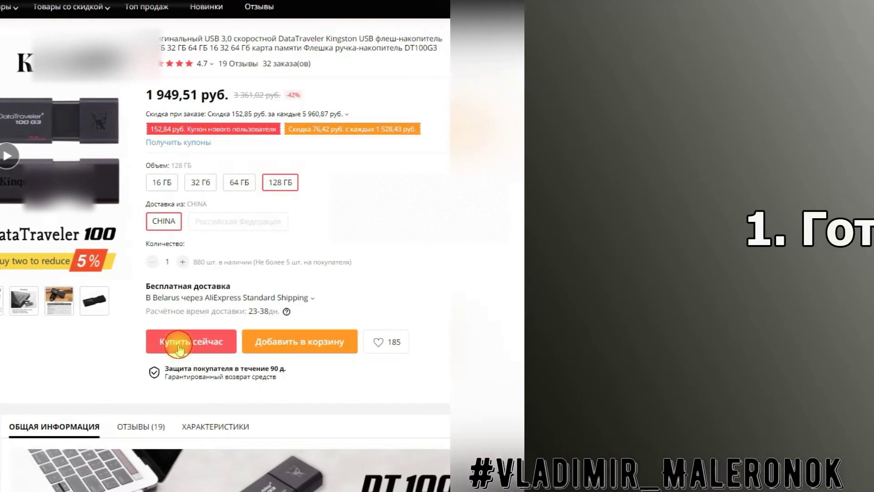
{"action": "left_click", "coordinate": [529, 342]}
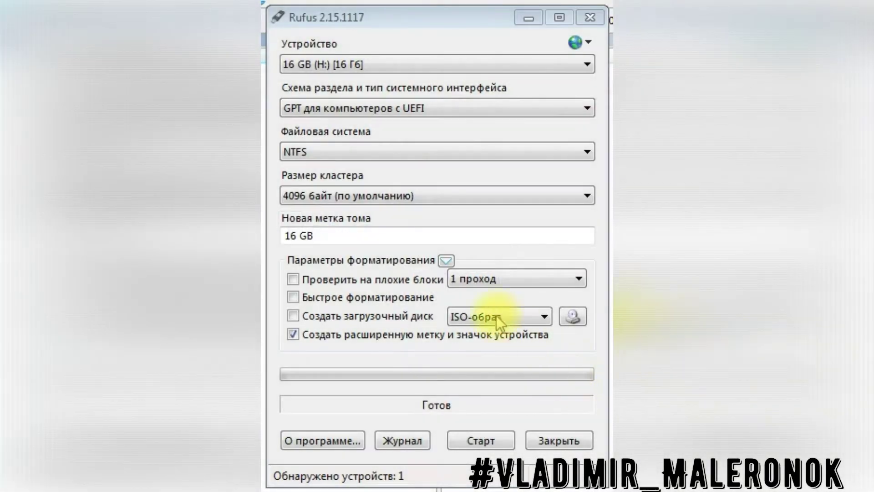
- Set up the 16 GB (H:) drive in Rufus with the MBR scheme for BIOS or UEFI and the FAT32 file system
{"action": "left_click", "coordinate": [441, 64]}
{"action": "left_click", "coordinate": [441, 63]}
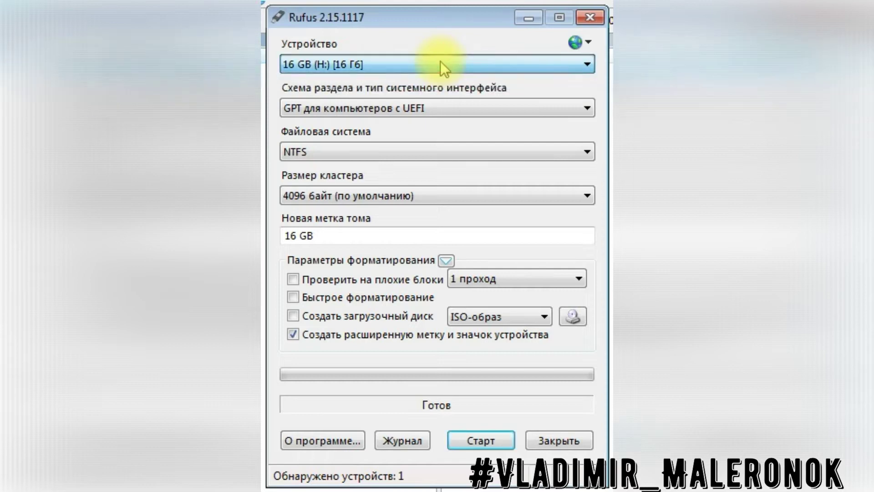
{"action": "left_click", "coordinate": [408, 106]}
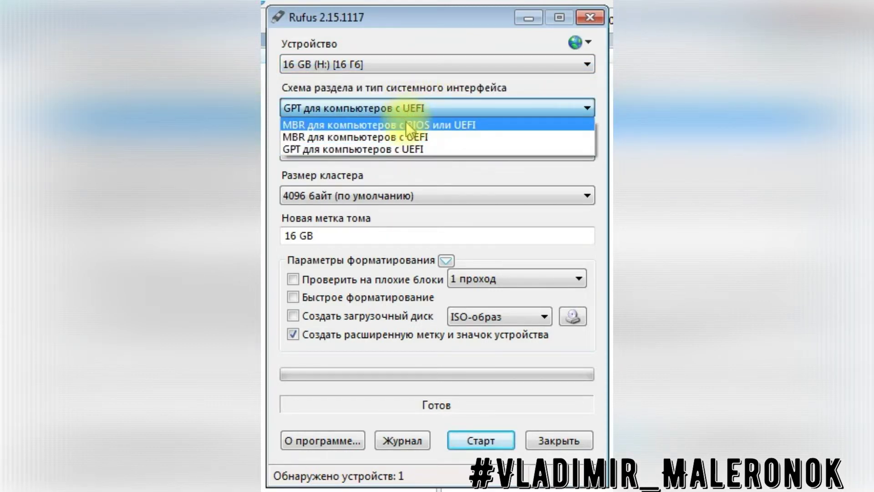
{"action": "left_click", "coordinate": [406, 121]}
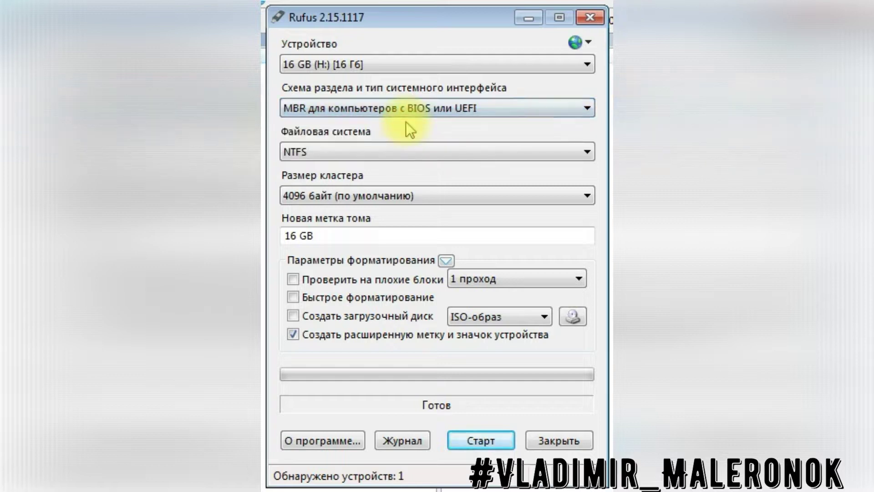
{"action": "left_click", "coordinate": [397, 152]}
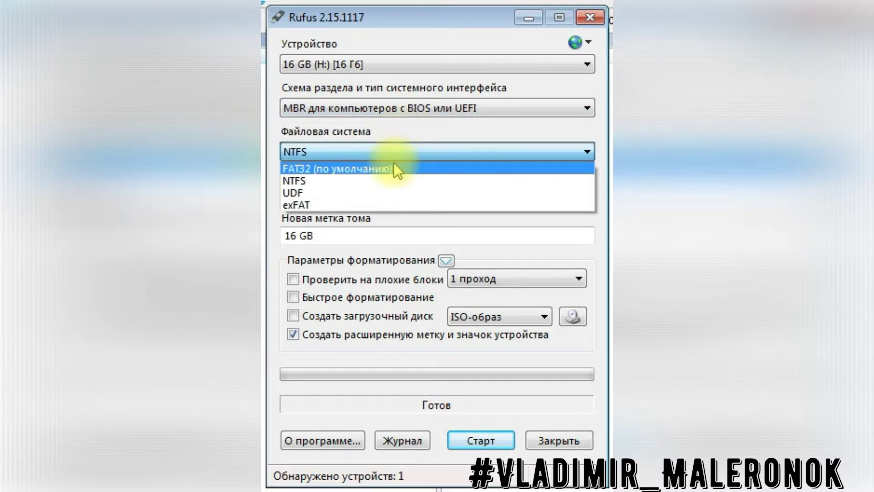
{"action": "left_click", "coordinate": [395, 168]}
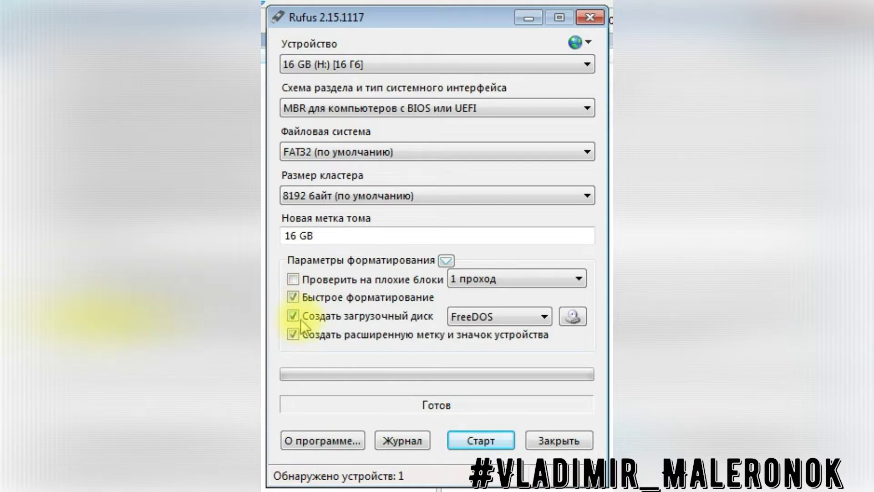
- Choose FreeDOS for the bootable disk, start formatting the 16 GB drive and accept the erasure of its data
{"action": "left_click", "coordinate": [516, 316]}
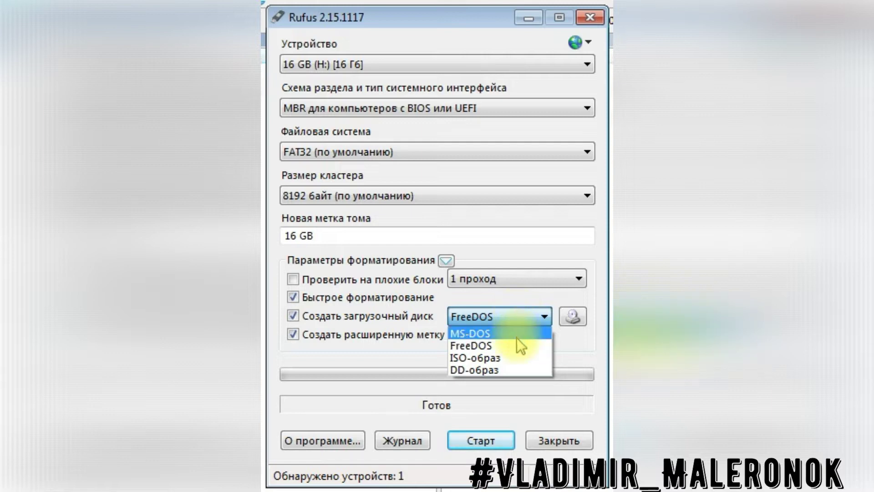
{"action": "left_click", "coordinate": [515, 345]}
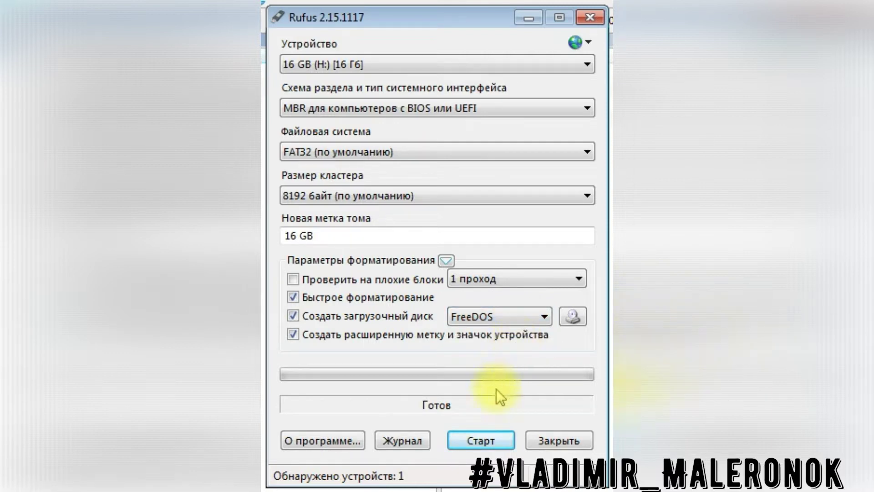
{"action": "left_click", "coordinate": [468, 436]}
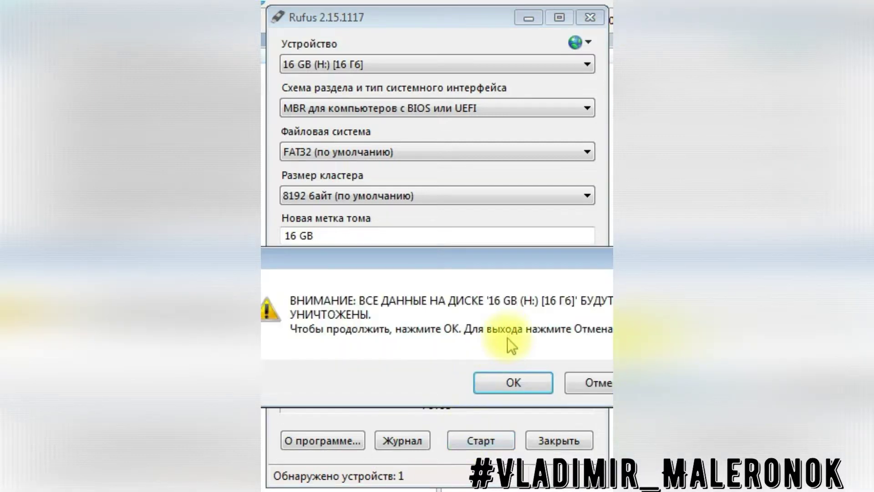
{"action": "left_click", "coordinate": [505, 385]}
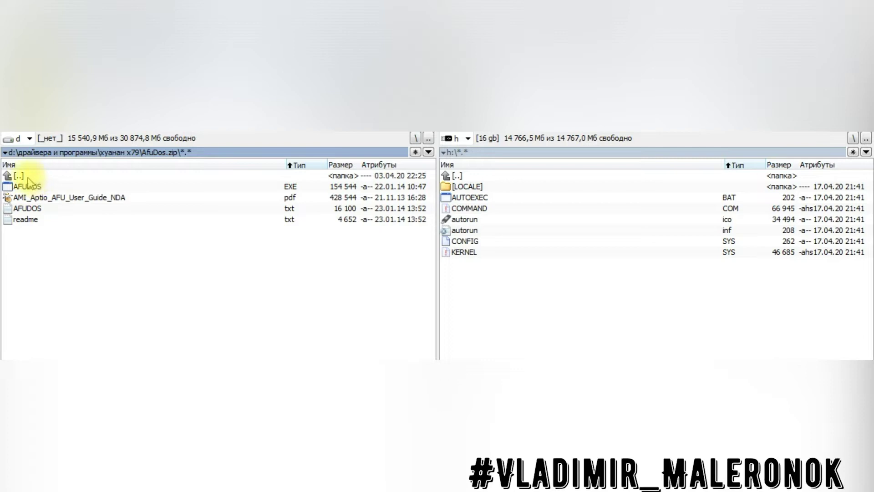
- Switch to the file manager and extract all four files of AfuDos.zip to the root of drive H
{"action": "left_click", "coordinate": [31, 231]}
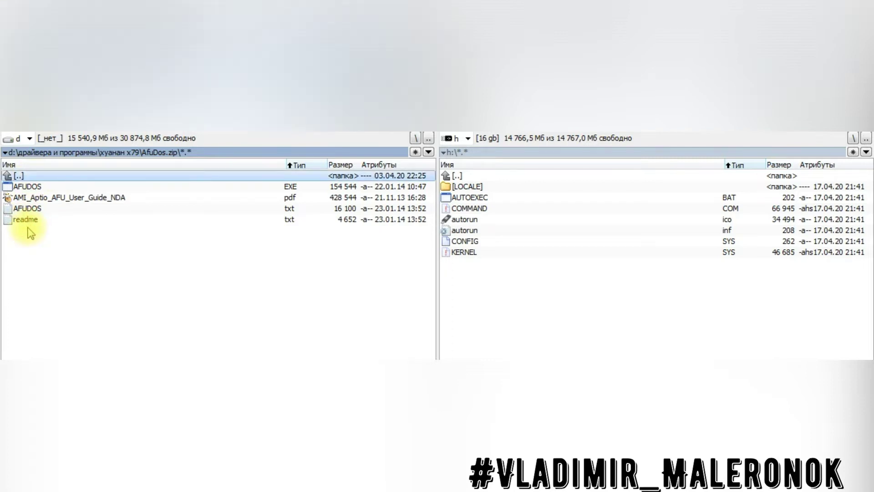
{"action": "key", "text": "ctrl+a"}
{"action": "left_click_drag", "start_coordinate": [17, 212], "coordinate": [476, 275]}
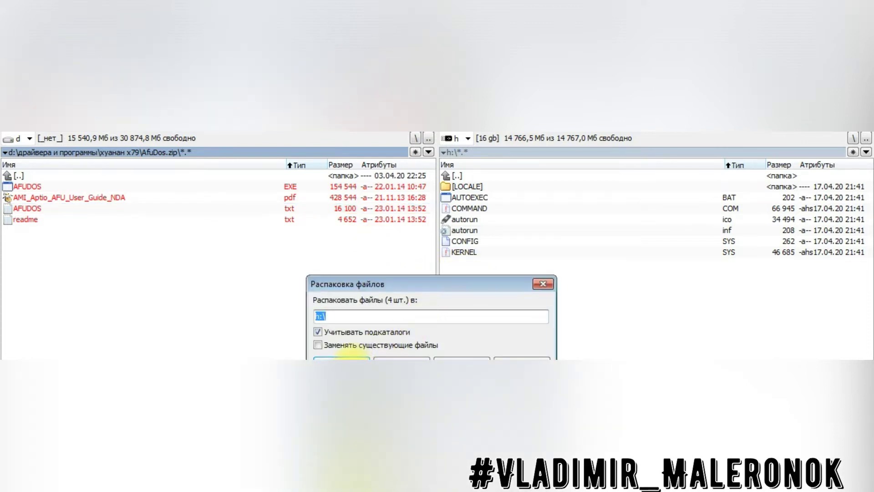
{"action": "left_click", "coordinate": [346, 362]}
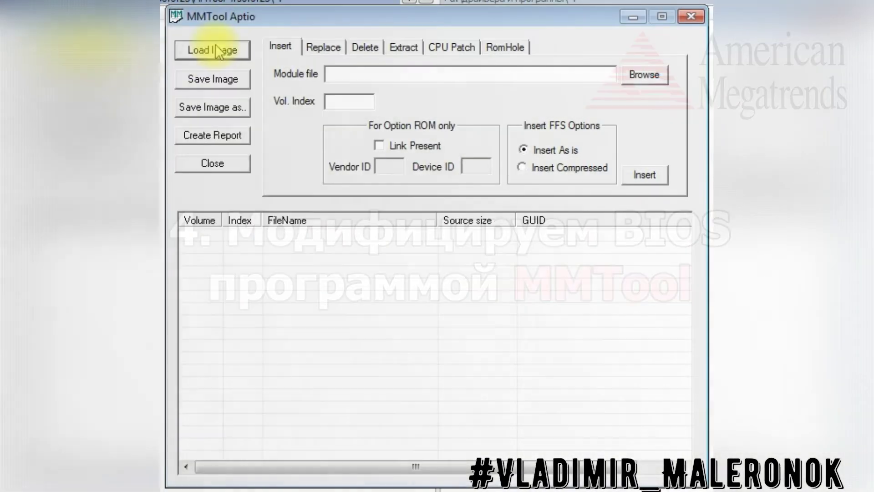
- Load the newbios.rom image from the Source BIOS folder into MMTool
{"action": "left_click", "coordinate": [218, 51]}
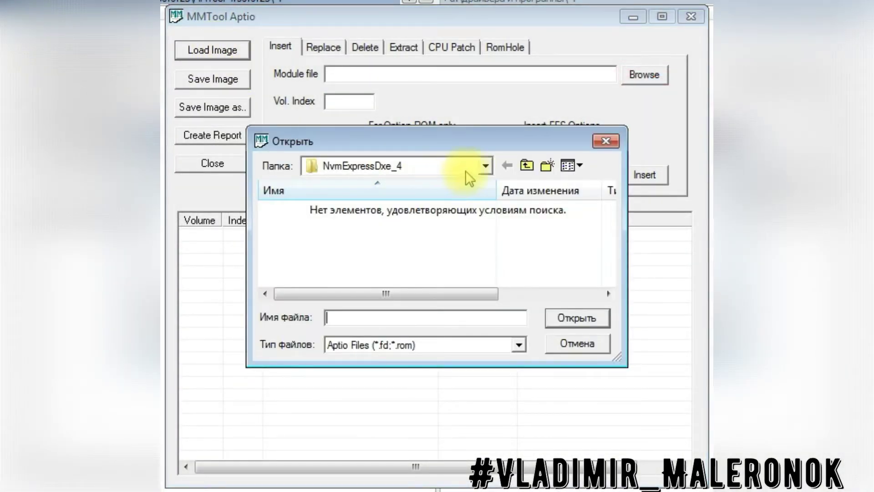
{"action": "left_click", "coordinate": [526, 166]}
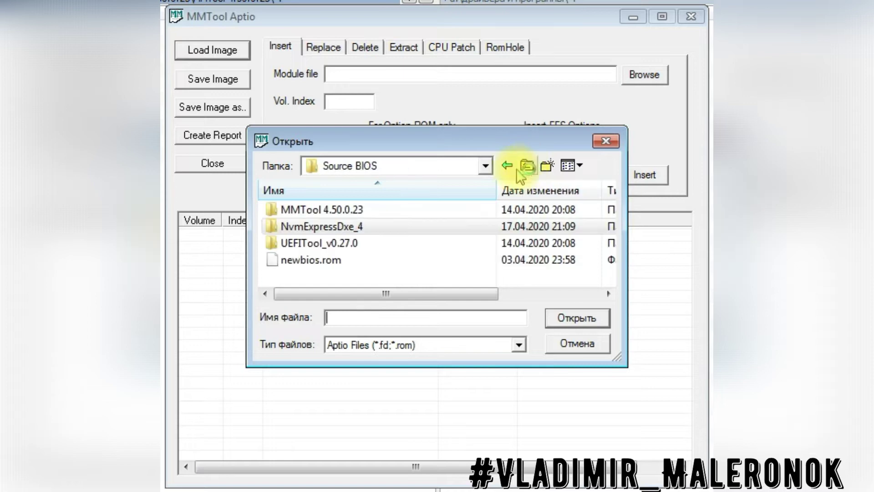
{"action": "left_click", "coordinate": [318, 264]}
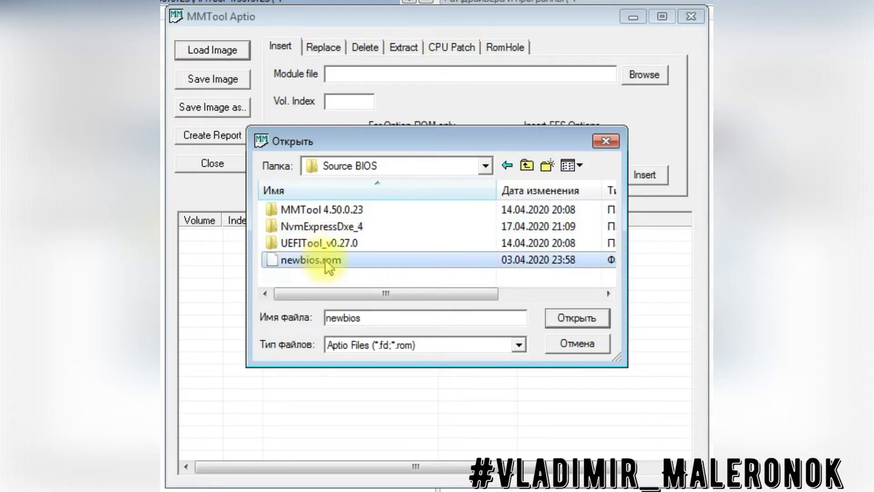
{"action": "left_click", "coordinate": [578, 318]}
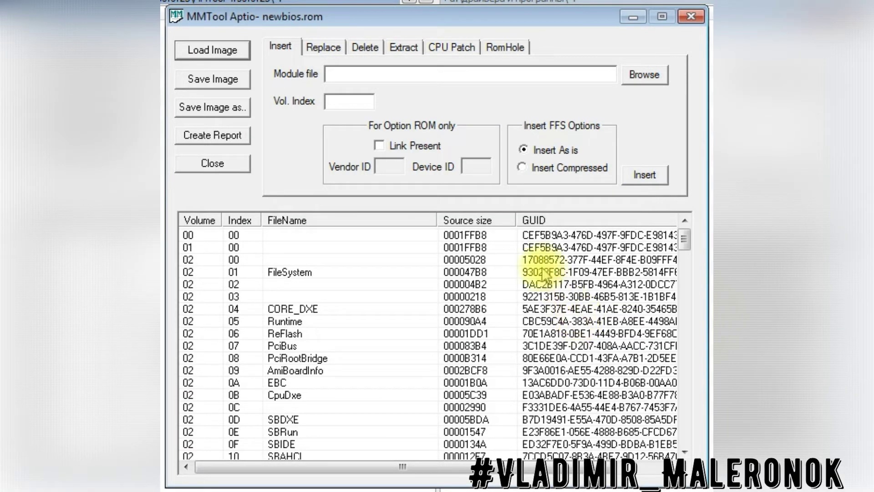
- Select the CSMCORE module in the BIOS image so that volume index 02 is used for the insertion
{"action": "left_click_drag", "start_coordinate": [685, 246], "coordinate": [687, 284]}
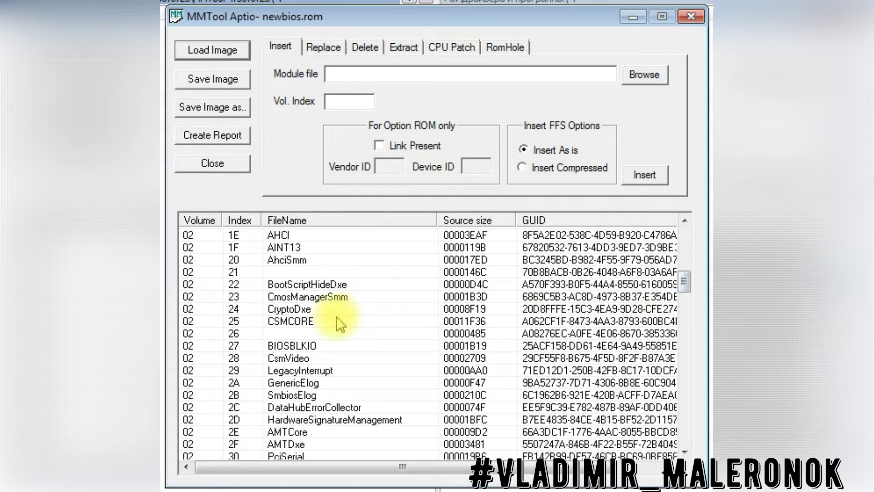
{"action": "left_click", "coordinate": [322, 320]}
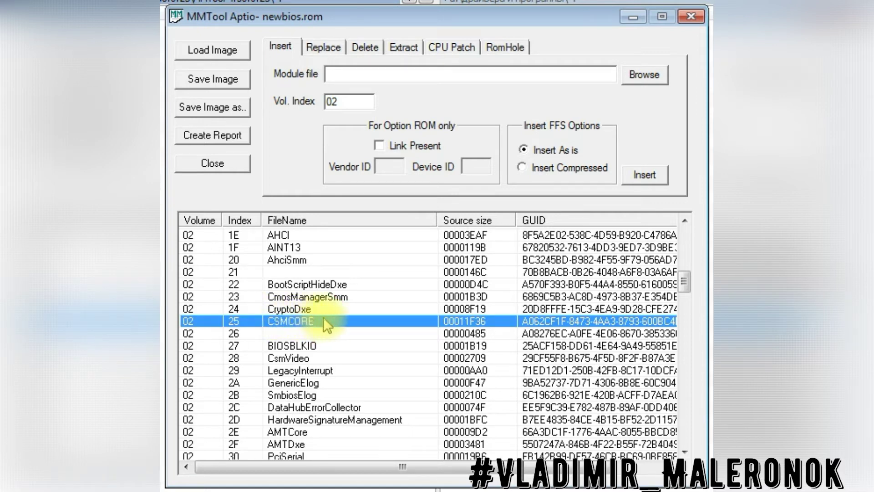
{"action": "left_click", "coordinate": [350, 103]}
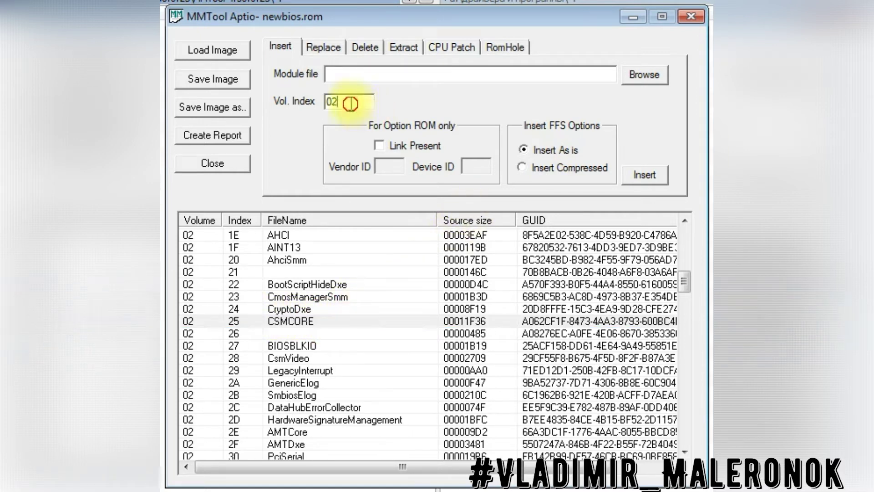
{"action": "left_click_drag", "start_coordinate": [321, 101], "coordinate": [399, 110]}
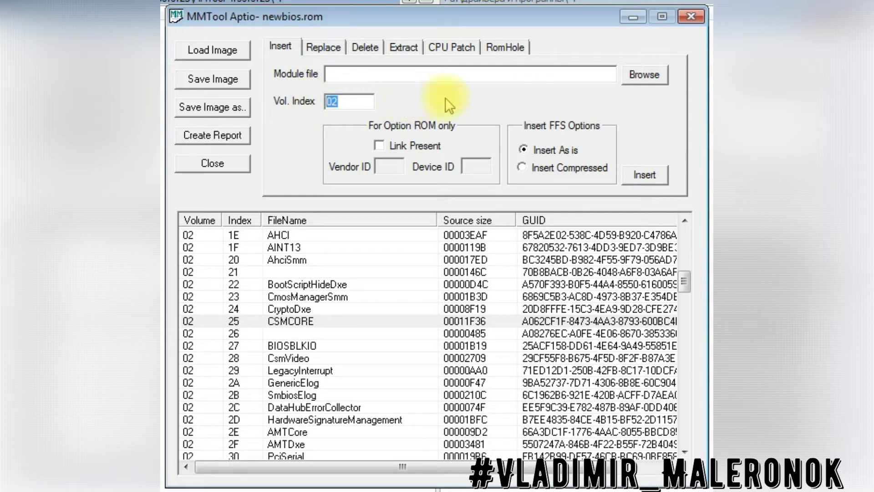
- Choose NvmExpressDxe_4.ffs from the NvmExpressDxe_4 folder as the module file to insert
{"action": "left_click", "coordinate": [650, 76]}
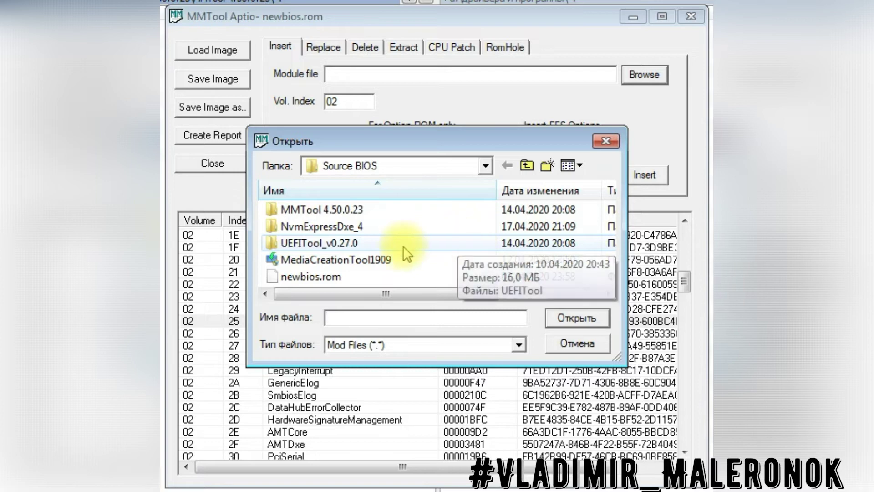
{"action": "double_click", "coordinate": [335, 226]}
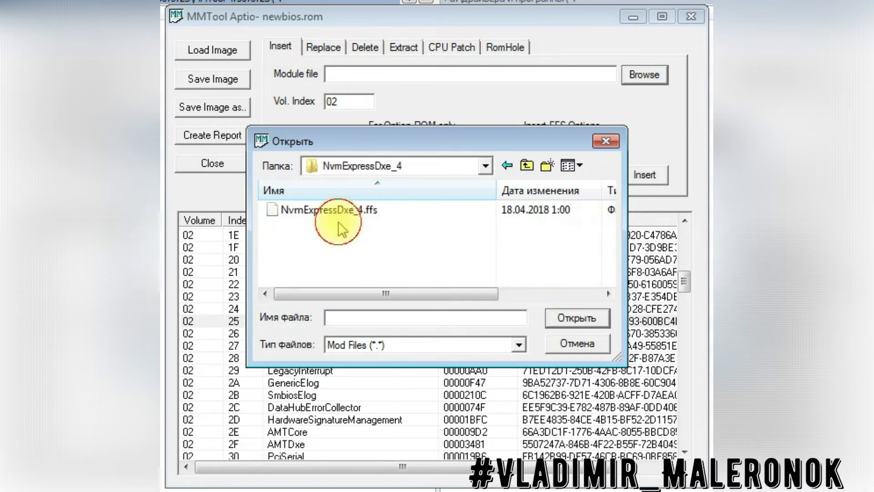
{"action": "left_click", "coordinate": [376, 212]}
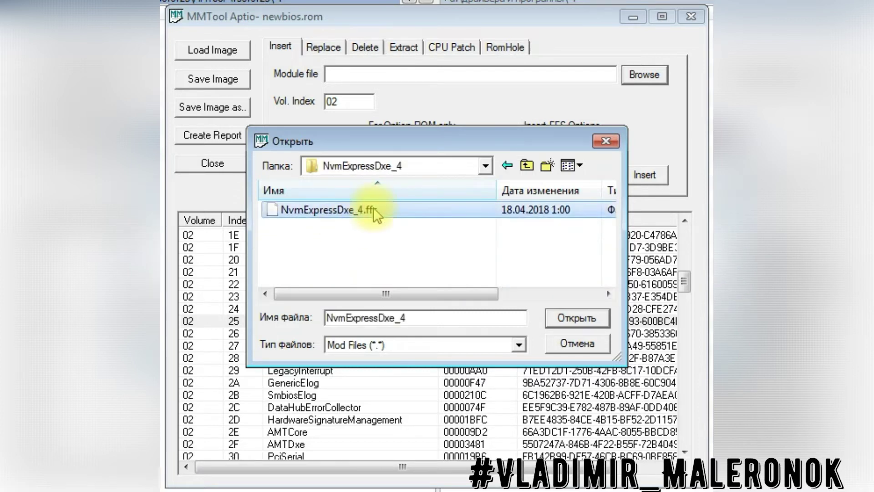
{"action": "left_click", "coordinate": [589, 322]}
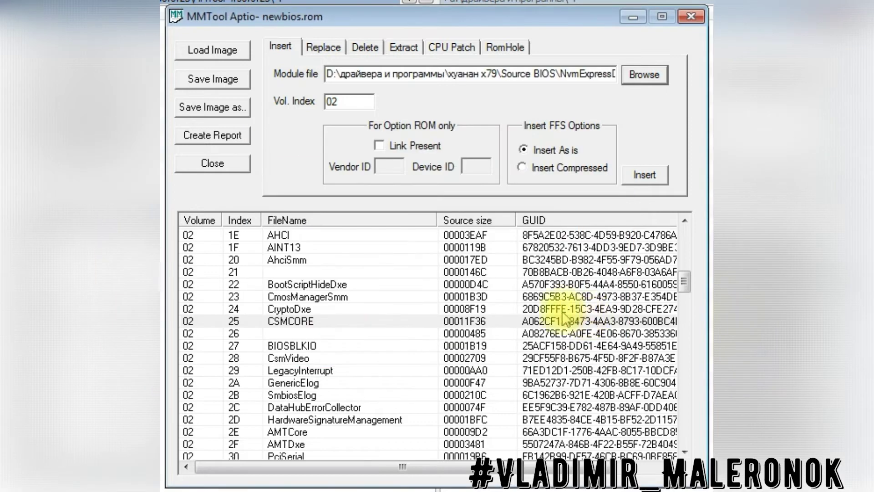
- Insert the chosen module as is into CSMCORE's volume and select the new NvmExpressDxe_4 entry in the module list
{"action": "left_click", "coordinate": [327, 320]}
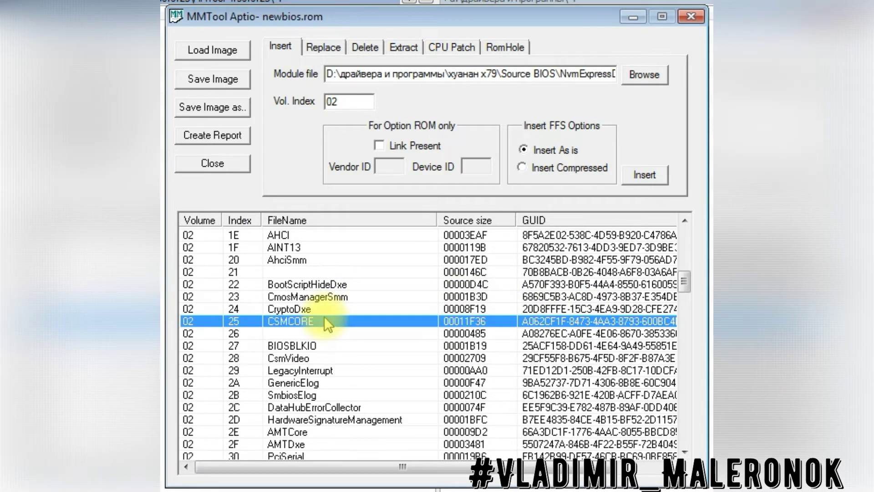
{"action": "left_click", "coordinate": [642, 176]}
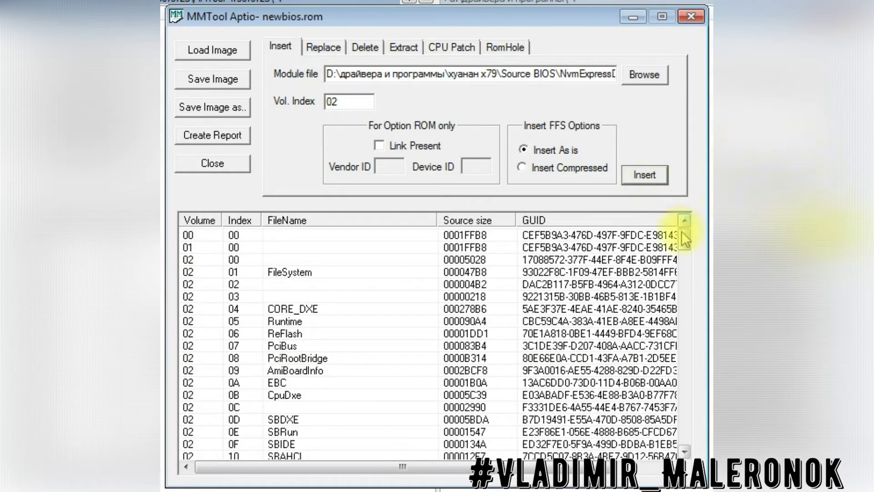
{"action": "left_click_drag", "start_coordinate": [685, 241], "coordinate": [690, 404]}
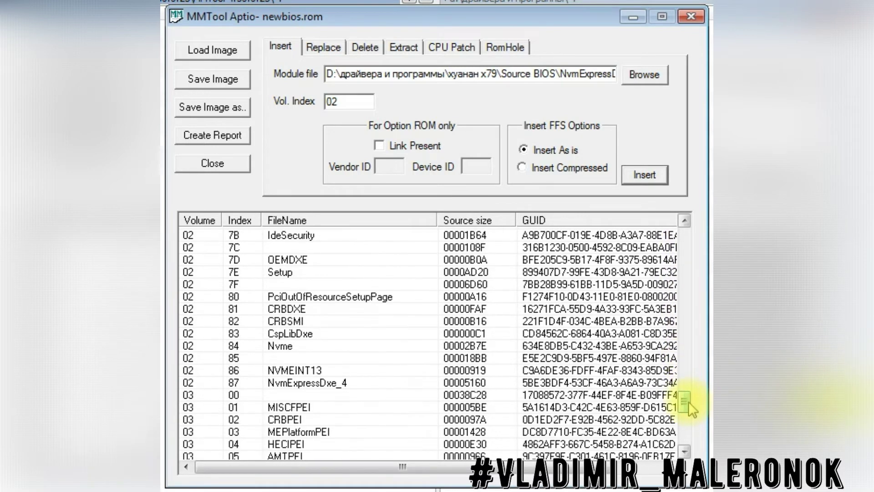
{"action": "left_click", "coordinate": [335, 381]}
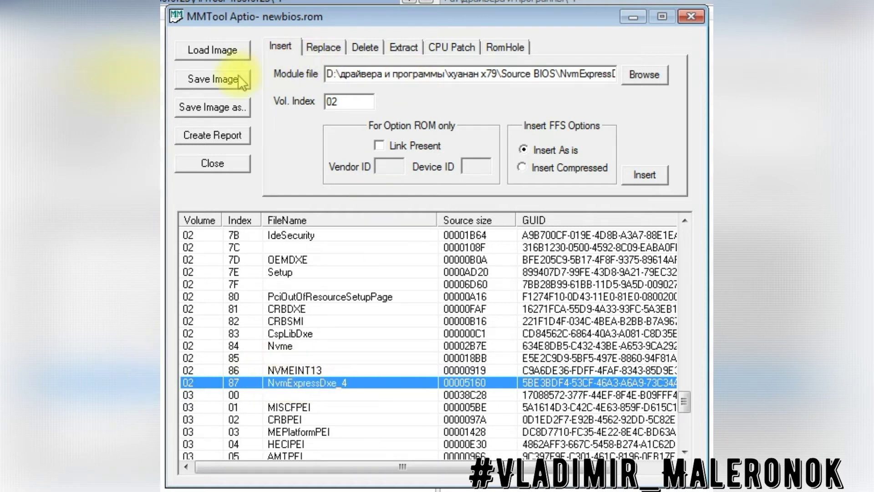
- Save the modified BIOS image as a new Aptio ROM file named bios on the desktop
{"action": "left_click", "coordinate": [219, 109]}
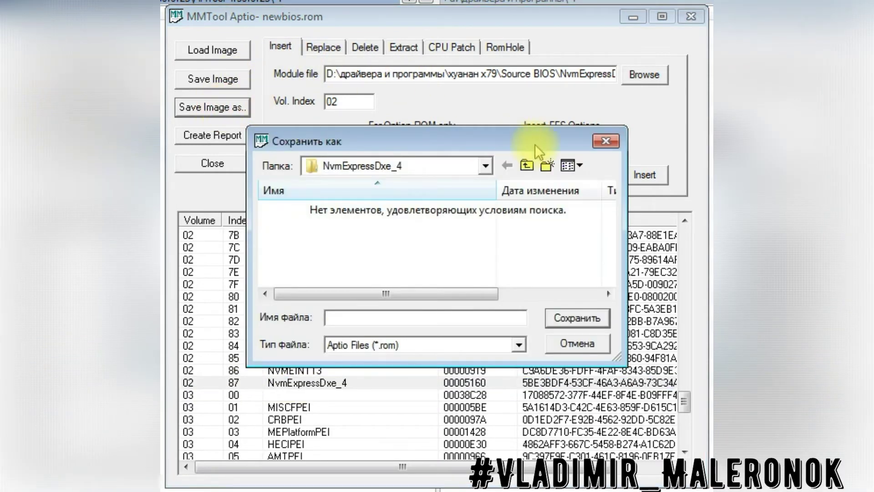
{"action": "left_click", "coordinate": [528, 166]}
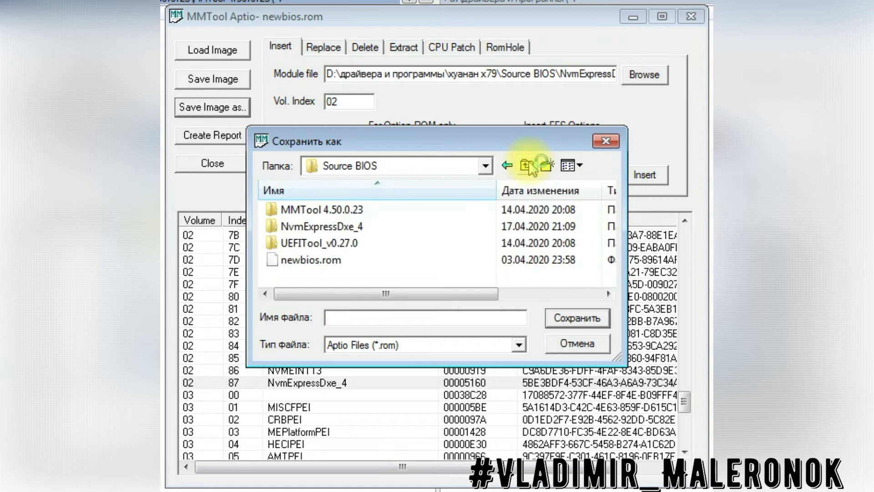
{"action": "left_click", "coordinate": [528, 165]}
{"action": "left_click", "coordinate": [528, 165]}
{"action": "left_click", "coordinate": [528, 165]}
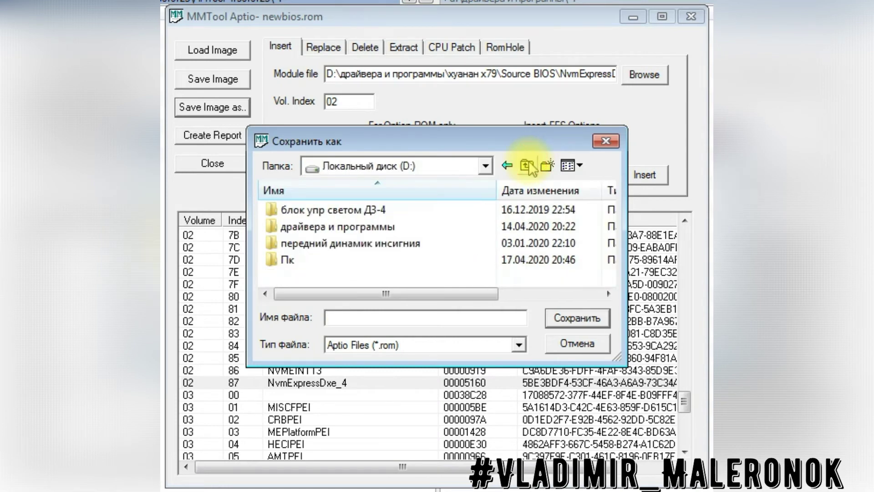
{"action": "left_click", "coordinate": [528, 164]}
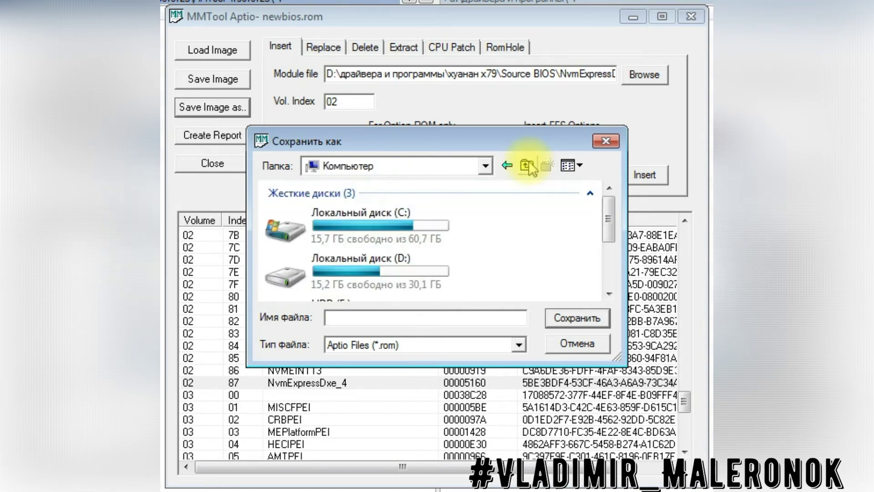
{"action": "left_click", "coordinate": [528, 166]}
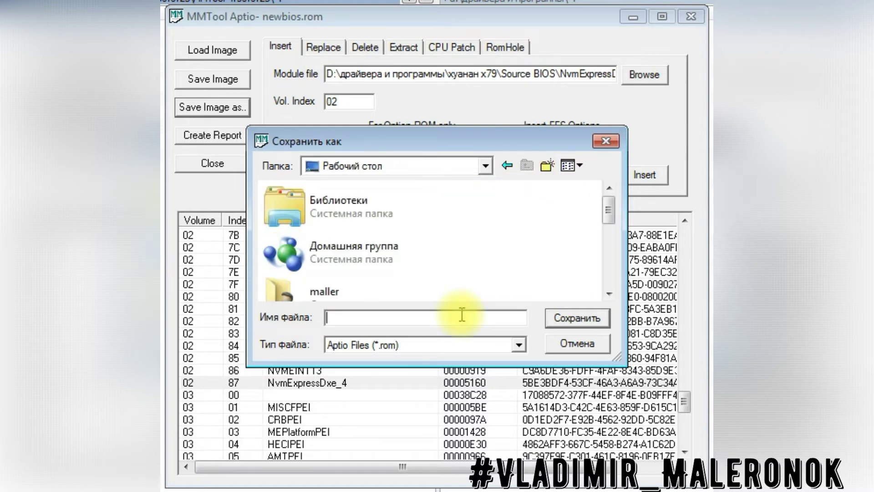
{"action": "type", "text": "bios"}
{"action": "left_click", "coordinate": [577, 319]}
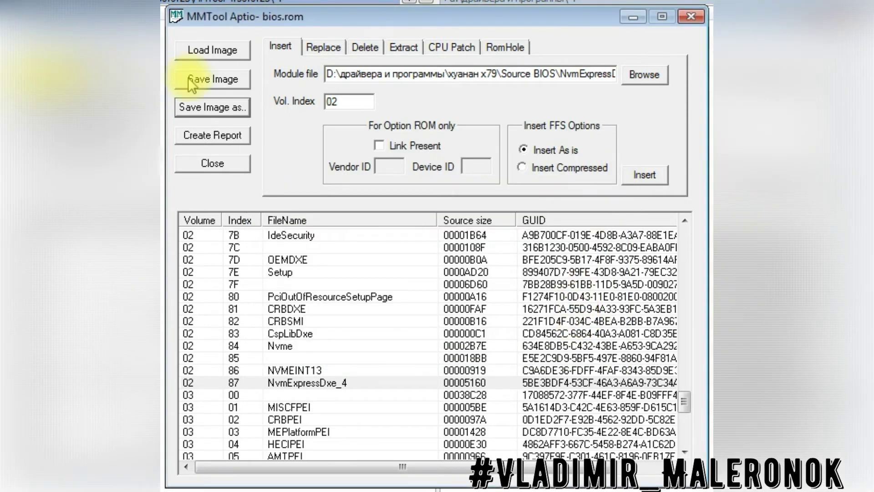
- Load the bios.rom image from the desktop and select the NvmExpressDxe_4 entry in its module list to check the inserted module
{"action": "left_click", "coordinate": [212, 50]}
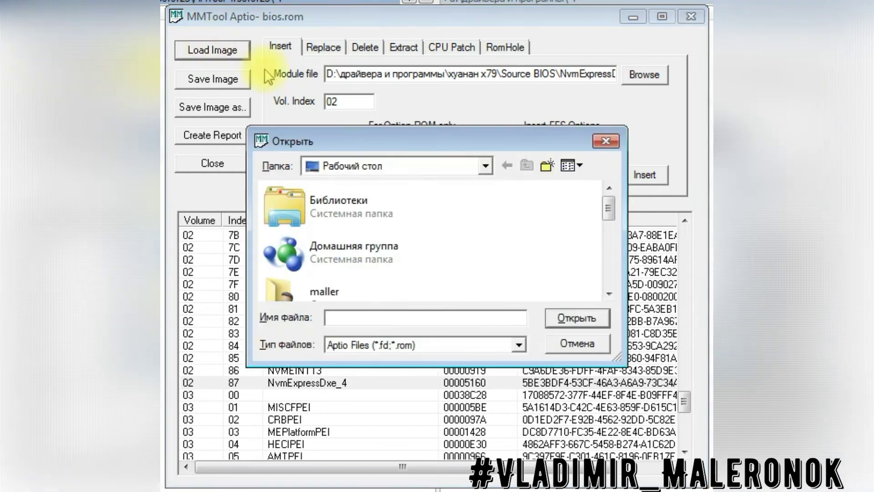
{"action": "left_click_drag", "start_coordinate": [610, 215], "coordinate": [613, 301]}
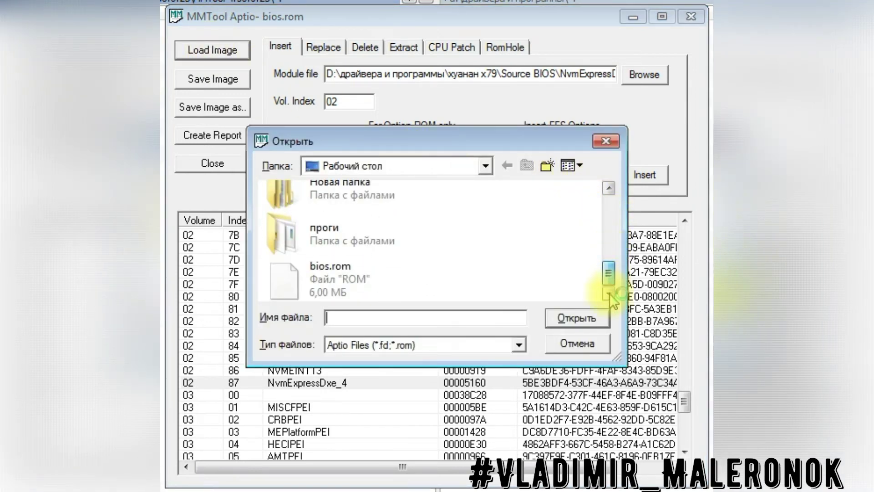
{"action": "left_click", "coordinate": [319, 279]}
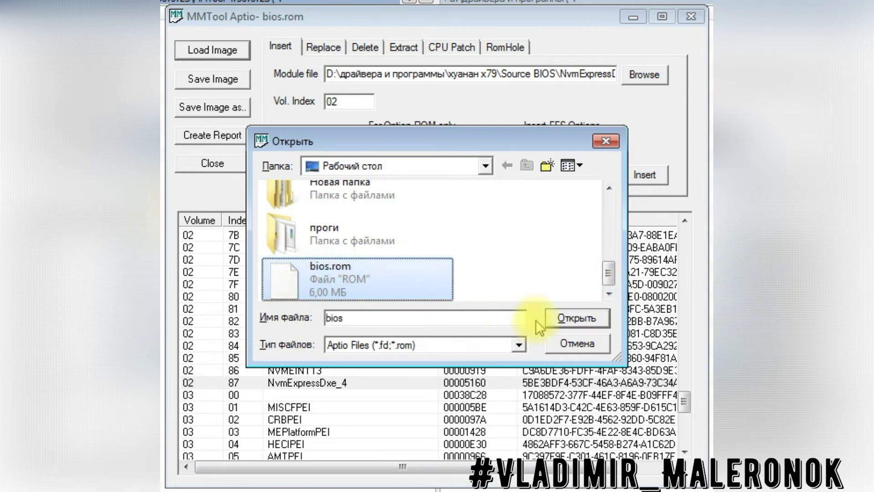
{"action": "left_click", "coordinate": [575, 318]}
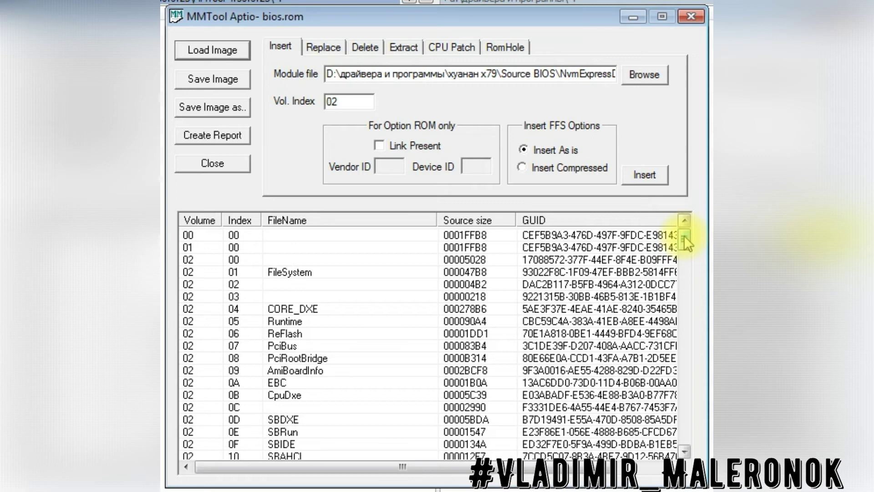
{"action": "left_click_drag", "start_coordinate": [684, 236], "coordinate": [703, 392]}
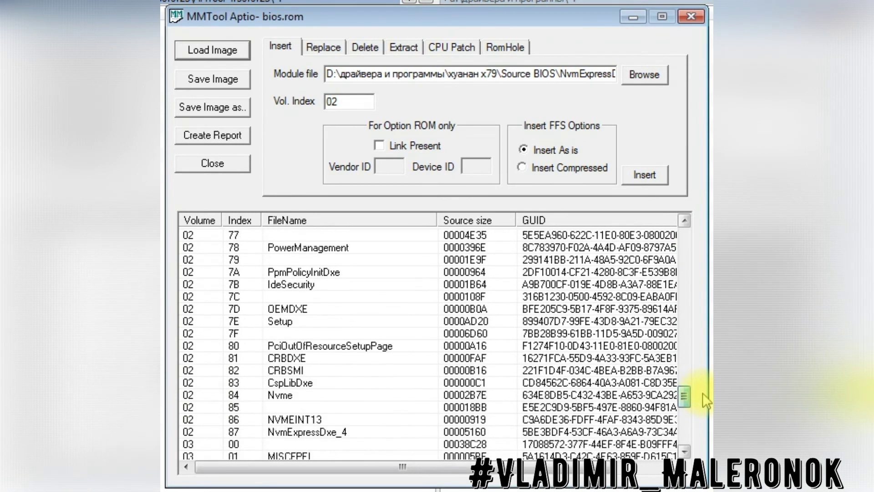
{"action": "left_click", "coordinate": [316, 433]}
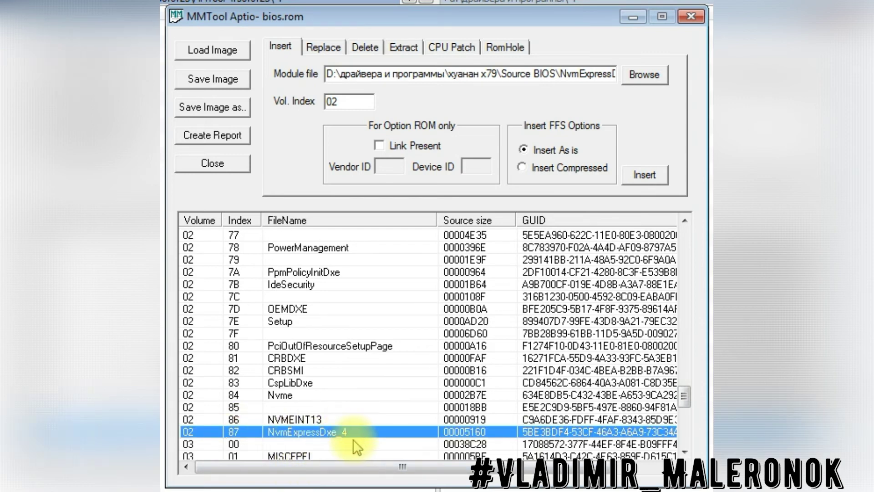